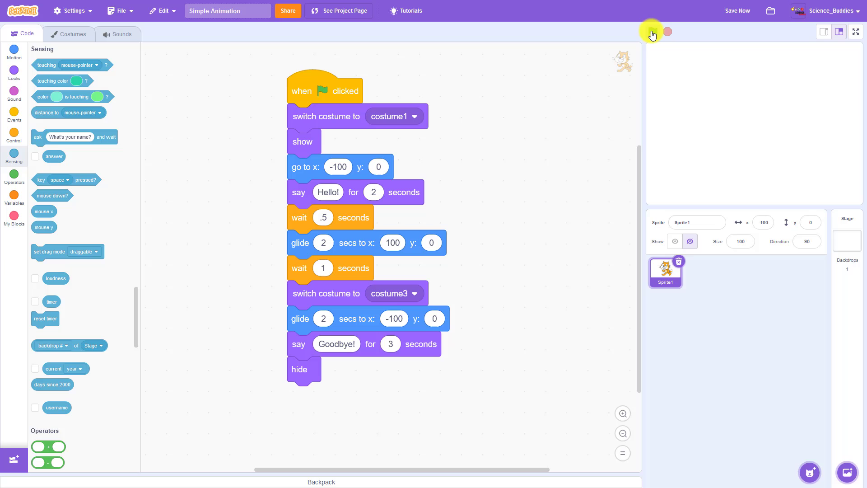
Preview the animation, then add Dog1 from the Animals category of the sprite library
click(652, 34)
click(810, 458)
scroll(344, 261, down, 2)
scroll(344, 260, down, 2)
scroll(344, 260, up, 4)
click(149, 39)
click(42, 39)
text(dog)
click(65, 91)
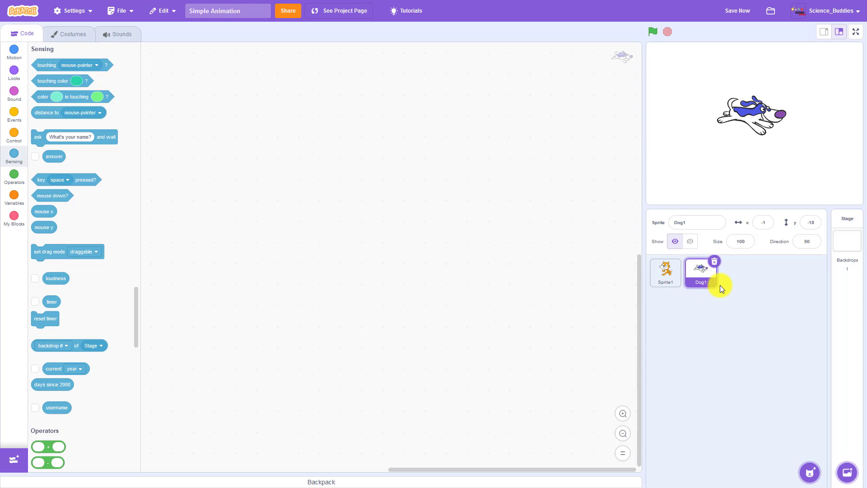
click(701, 274)
Review the cat and dog scripts, test-run the animation and reposition the cat right of the dog
click(704, 280)
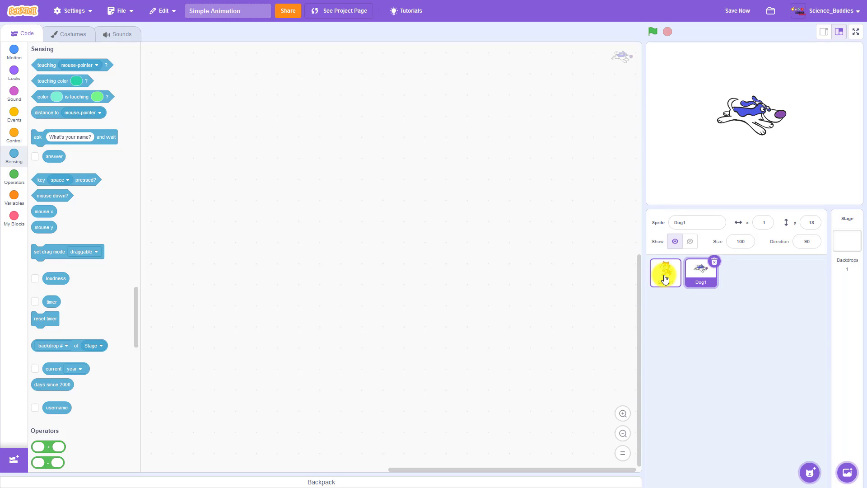
click(665, 276)
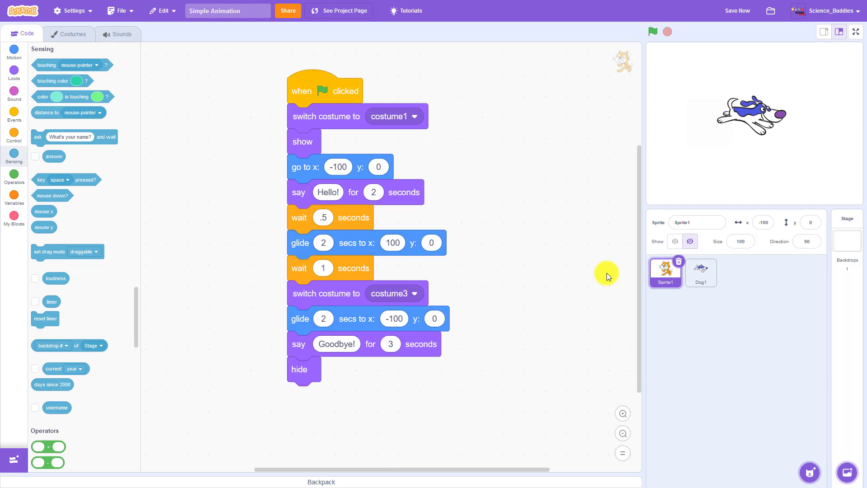
click(701, 273)
click(653, 32)
drag(706, 139, 796, 124)
click(665, 271)
Drag the dog to the right of the stage and flip its costume horizontally to face the cat
drag(738, 113, 813, 119)
click(75, 36)
drag(193, 151, 582, 401)
click(295, 81)
Return to Dog1's code area, test-run the animation and settle the dog at the right edge
click(19, 36)
click(665, 271)
click(701, 271)
click(653, 34)
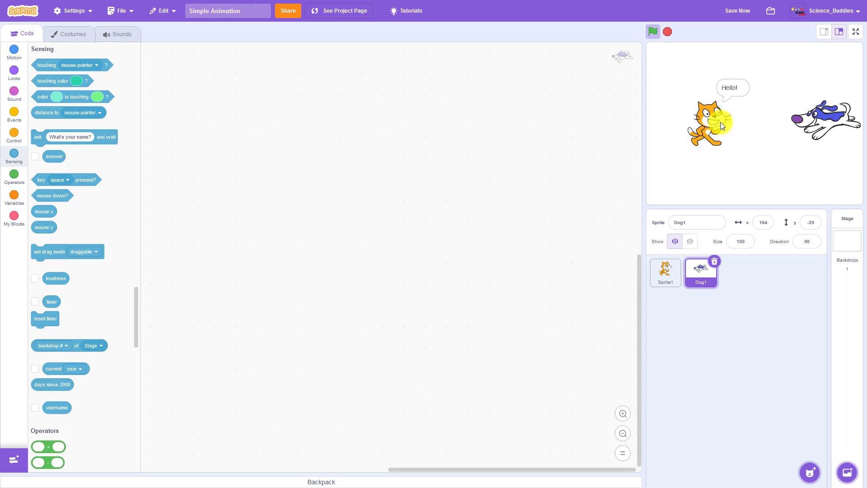
drag(816, 121, 831, 124)
drag(833, 122, 823, 121)
Shorten the cat's first glide to x 80, then x 50, testing so it stops before the dog
click(664, 275)
text(80)
click(650, 33)
text(50)
click(654, 33)
click(818, 126)
click(654, 34)
drag(777, 123, 731, 120)
Give Dog1 a green-flag script that says "How are you?" for 2 seconds
click(648, 33)
click(15, 116)
drag(41, 69, 334, 169)
click(12, 73)
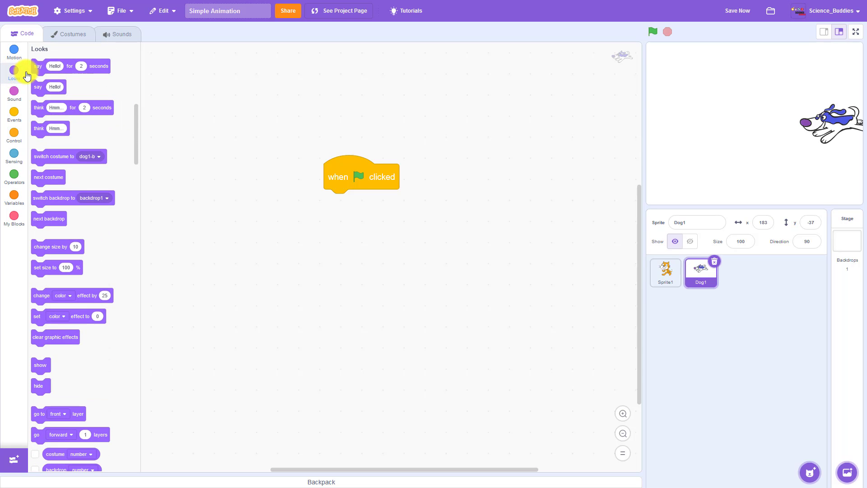
mouse_move(38, 66)
mouse_down()
mouse_move(247, 199)
mouse_move(338, 207)
mouse_up()
click(366, 201)
text(How are you?)
click(397, 266)
Check both sprites' scripts and run the project so the cat greets and the dog answers
click(666, 271)
click(701, 271)
click(652, 33)
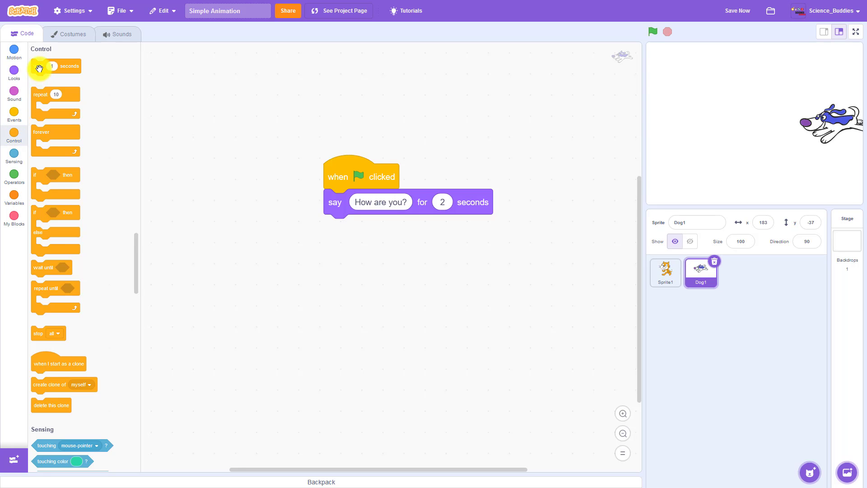
Insert a wait block before the dog's speech and set the cat's wait to 1 second
drag(39, 66, 328, 203)
click(665, 275)
click(330, 218)
text(1)
Set Dog1's wait to 5 seconds and play the animation to check the timing
click(701, 276)
click(359, 202)
text(5)
click(651, 36)
drag(711, 123, 718, 132)
Confirm the dog's 5-second wait, slow the cat's first glide to 4 seconds and test it
click(360, 202)
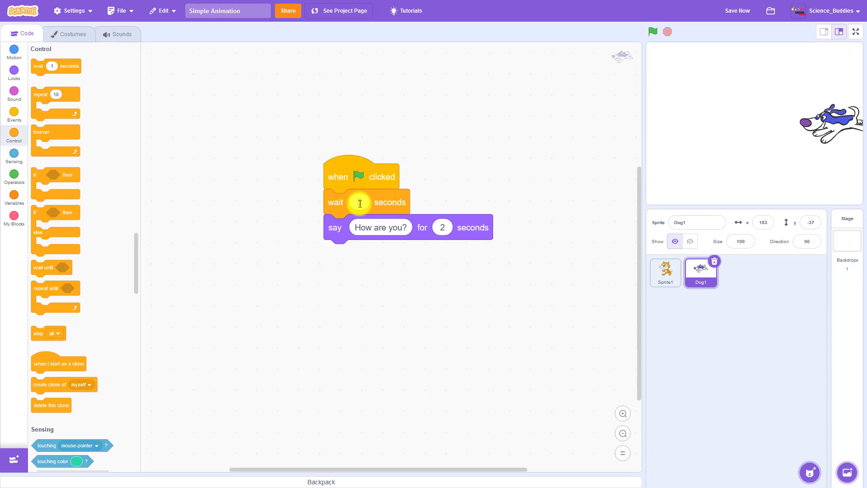
text(5)
click(448, 197)
click(664, 277)
click(323, 242)
text(4)
click(494, 240)
click(656, 34)
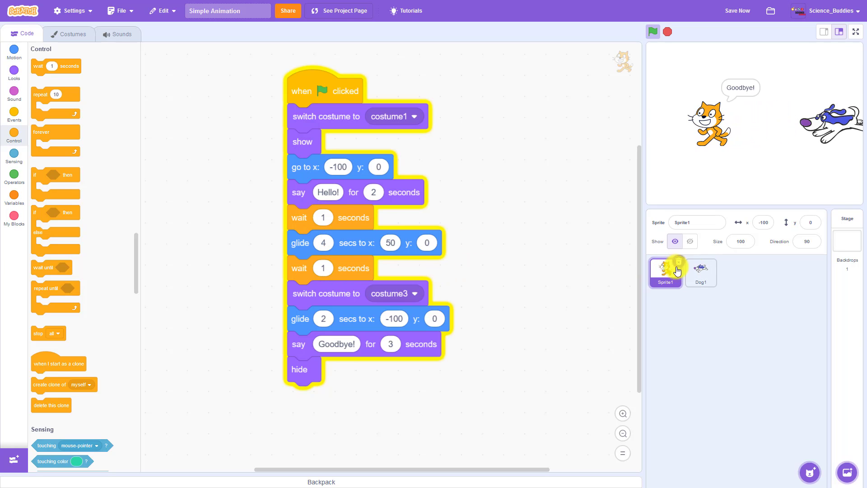
Re-enter 5 seconds in Dog1's wait block so it speaks after the cat arrives
click(698, 274)
click(358, 203)
text(5)
click(436, 183)
Run the project with the green flag and watch the cat-and-dog conversation play through
click(13, 196)
click(651, 32)
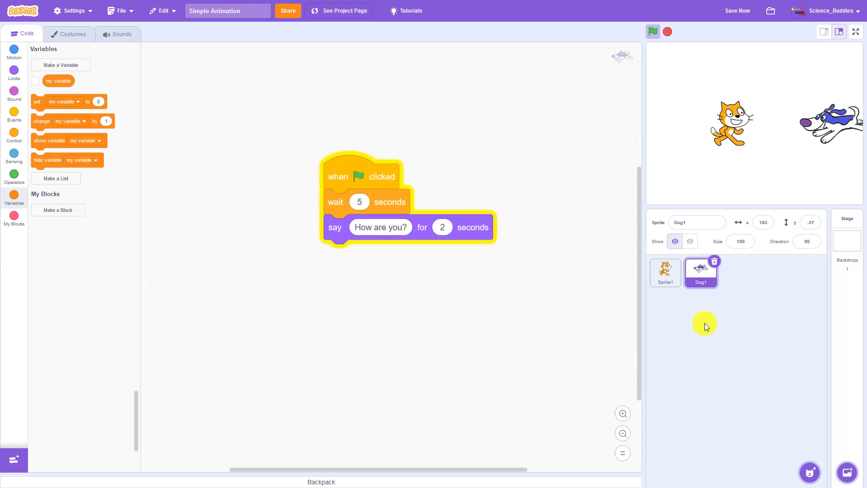